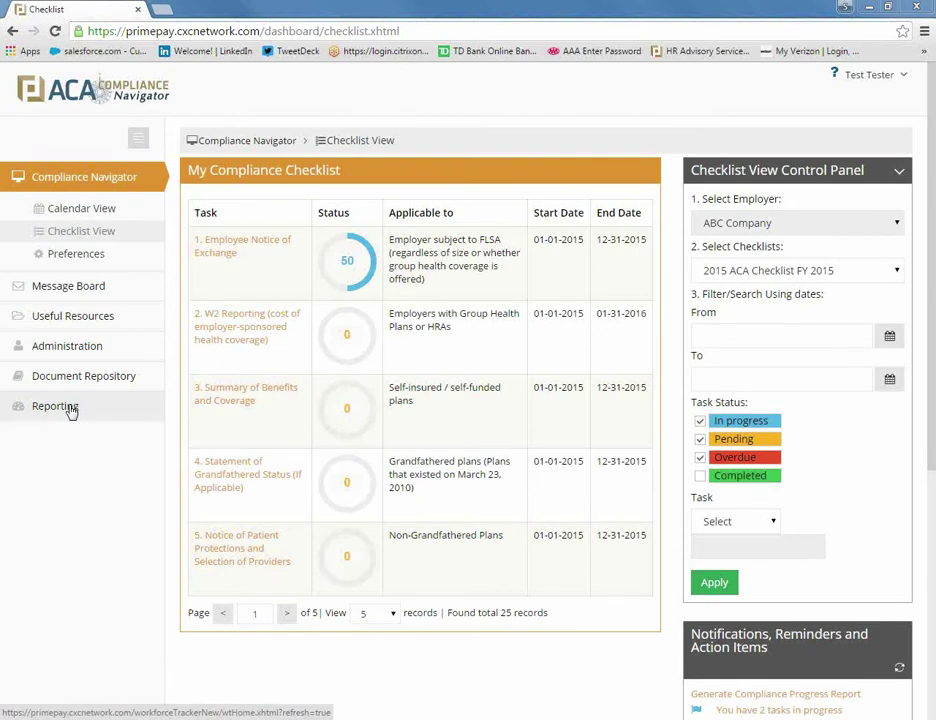
- Open the Track dashboard in Reporting for ABC Company with configuration type Actual and the 2015 Configuration
left_click(69, 409)
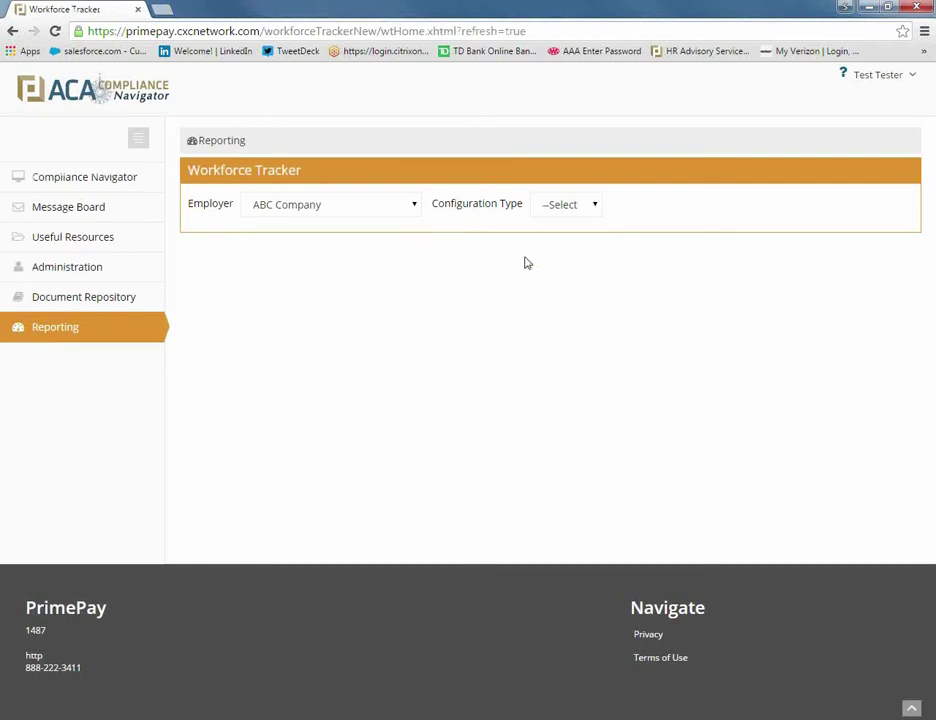
left_click(581, 212)
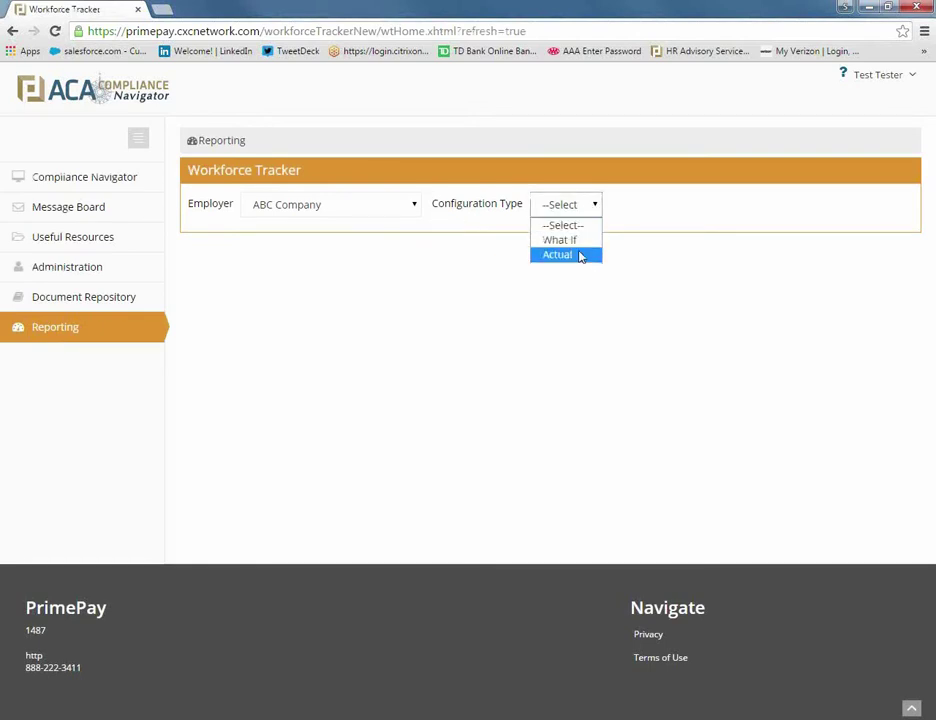
left_click(585, 255)
left_click(765, 206)
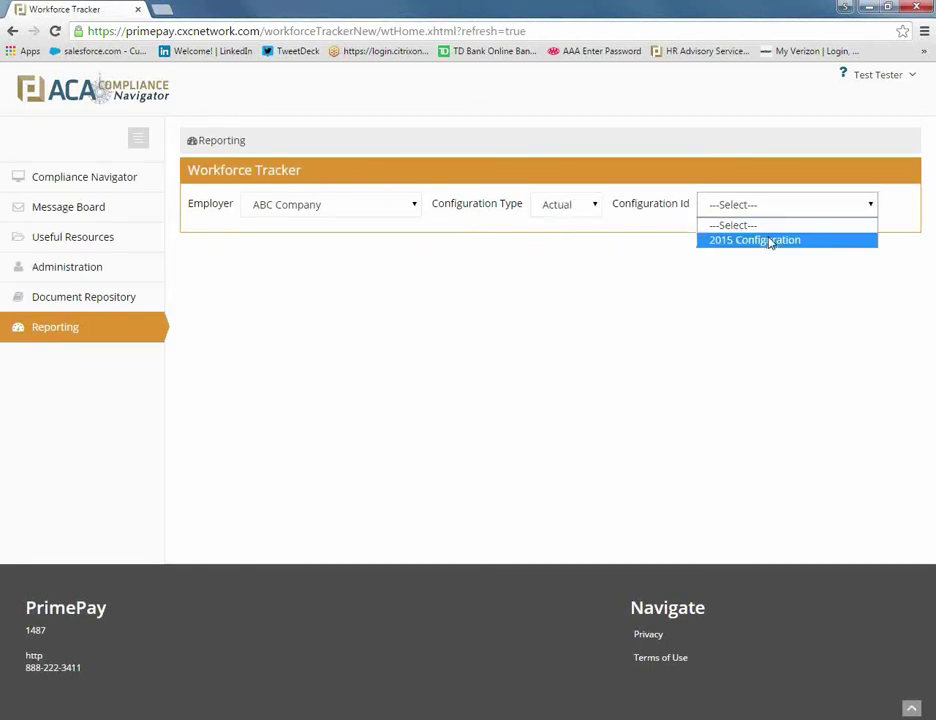
left_click(771, 242)
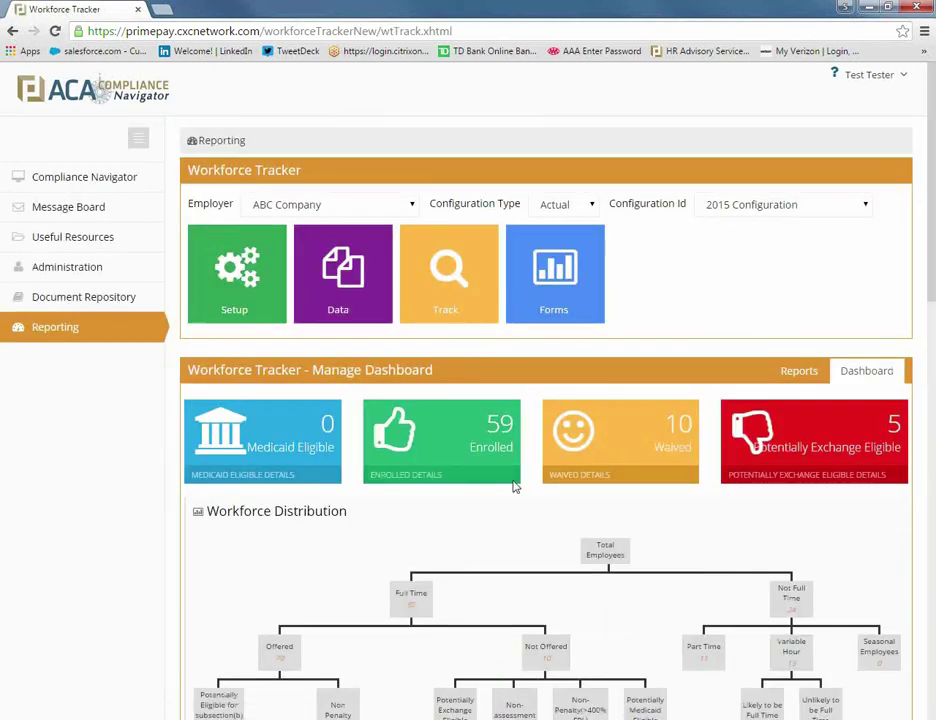
- View the list of full-time employees not offered coverage from the Workforce Distribution chart, and close it
scroll(514, 486, "down", 1)
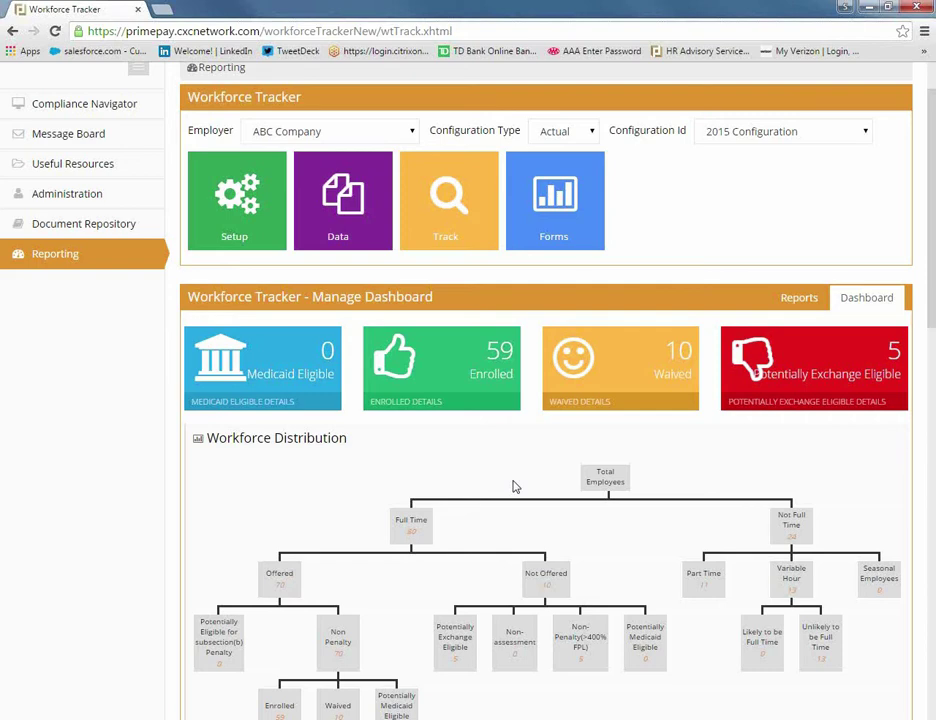
scroll(513, 487, "down", 3)
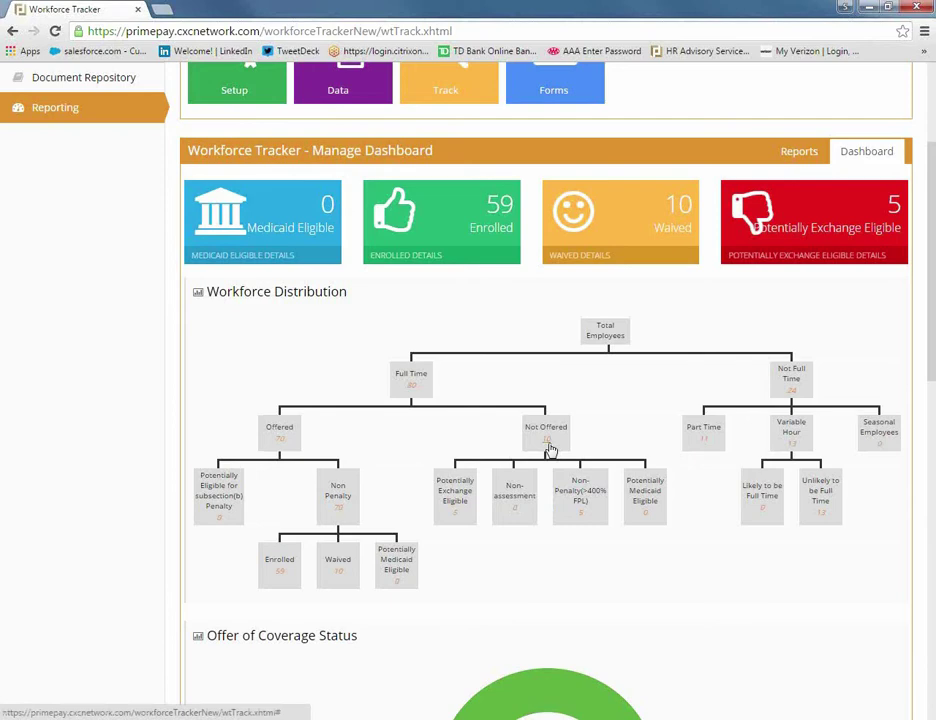
left_click(546, 432)
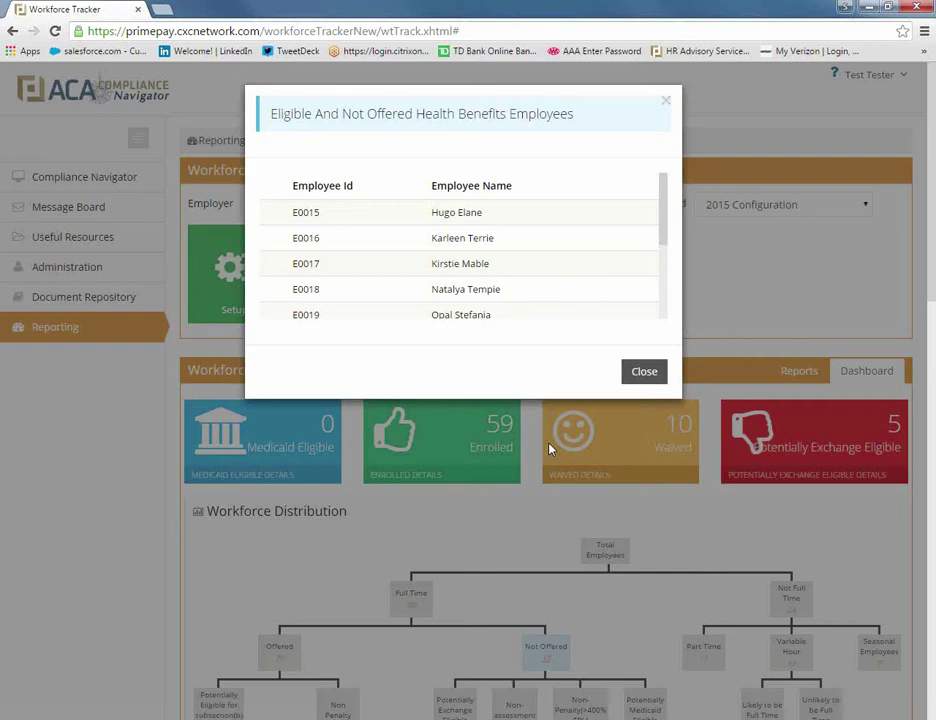
left_click(633, 372)
- View the list of variable-hour employees unlikely to be full time in the Workforce Distribution chart, and close it
scroll(571, 525, "down", 1)
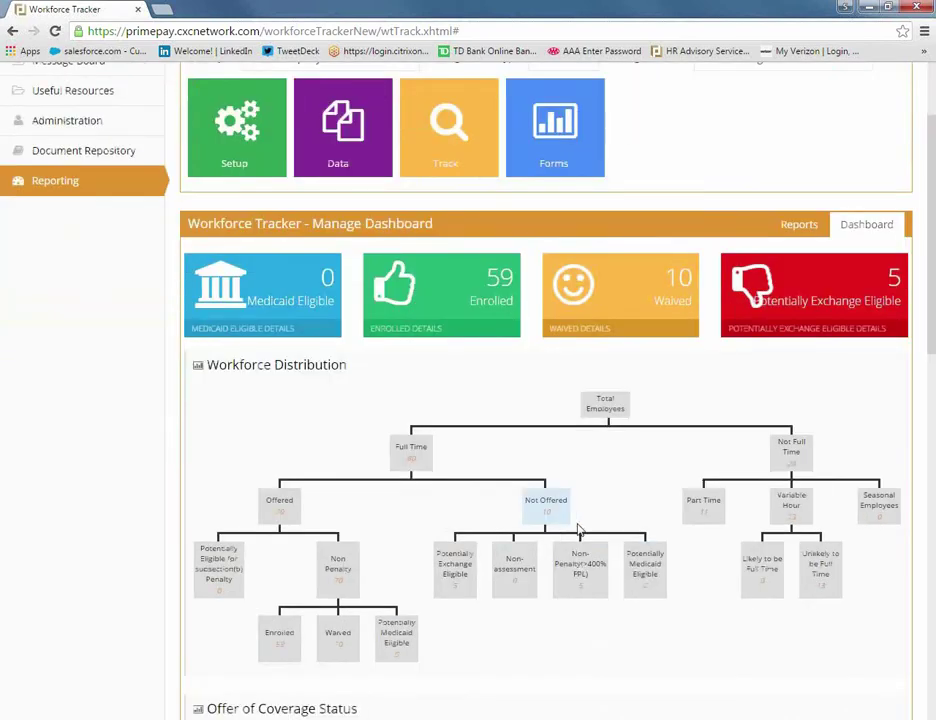
left_click(798, 530)
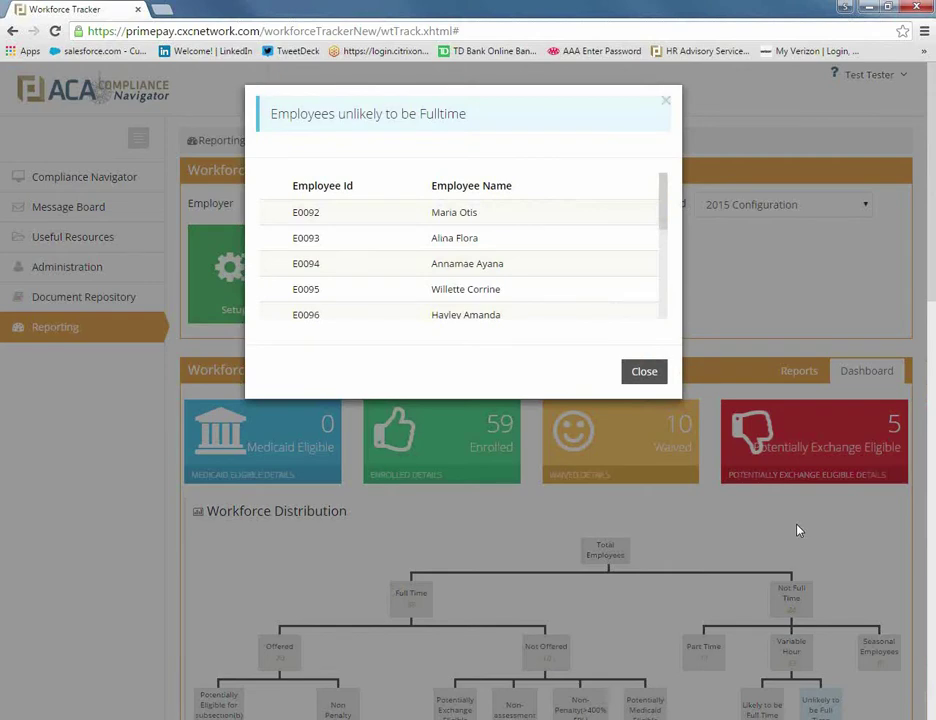
left_click(644, 374)
- Examine the dashboard's Offer of Coverage Status, Workforce Monthly Trend and 2016 ALE Trend charts
scroll(689, 584, "down", 1)
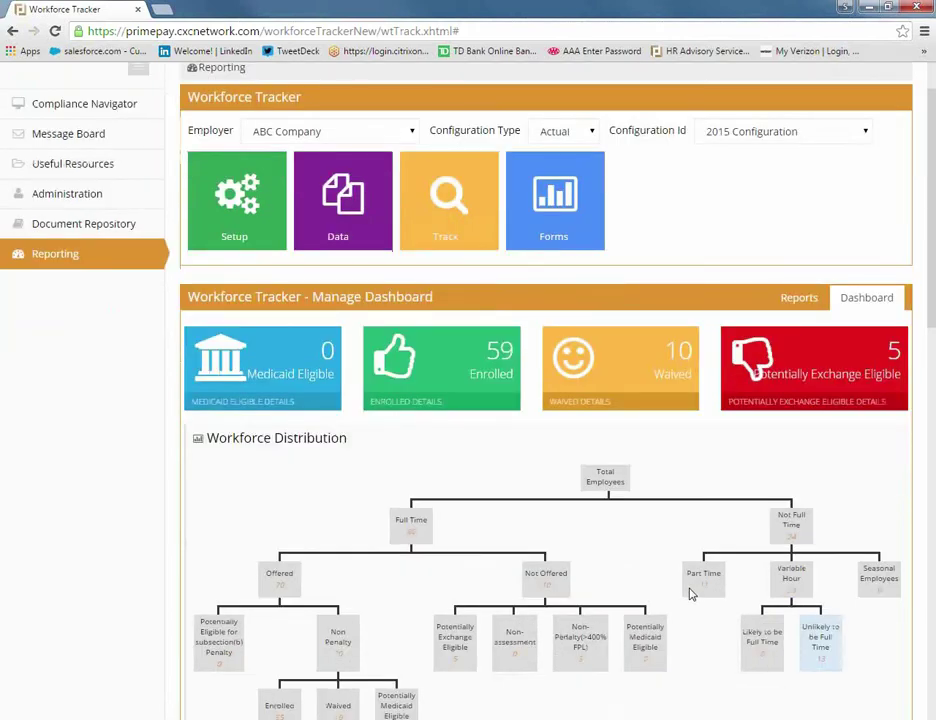
scroll(689, 594, "down", 2)
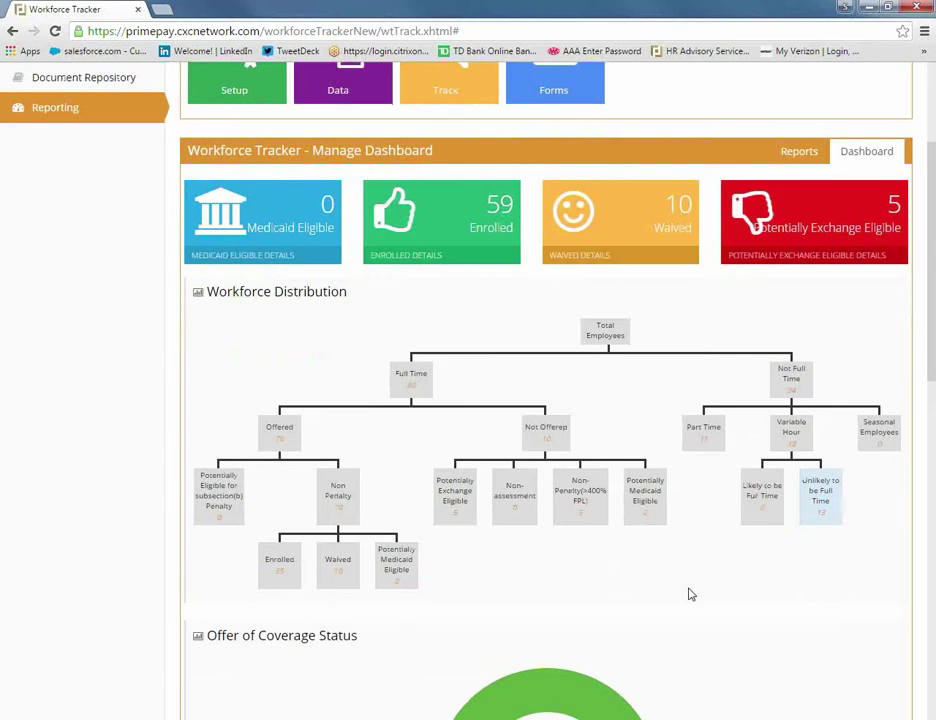
scroll(689, 594, "down", 4)
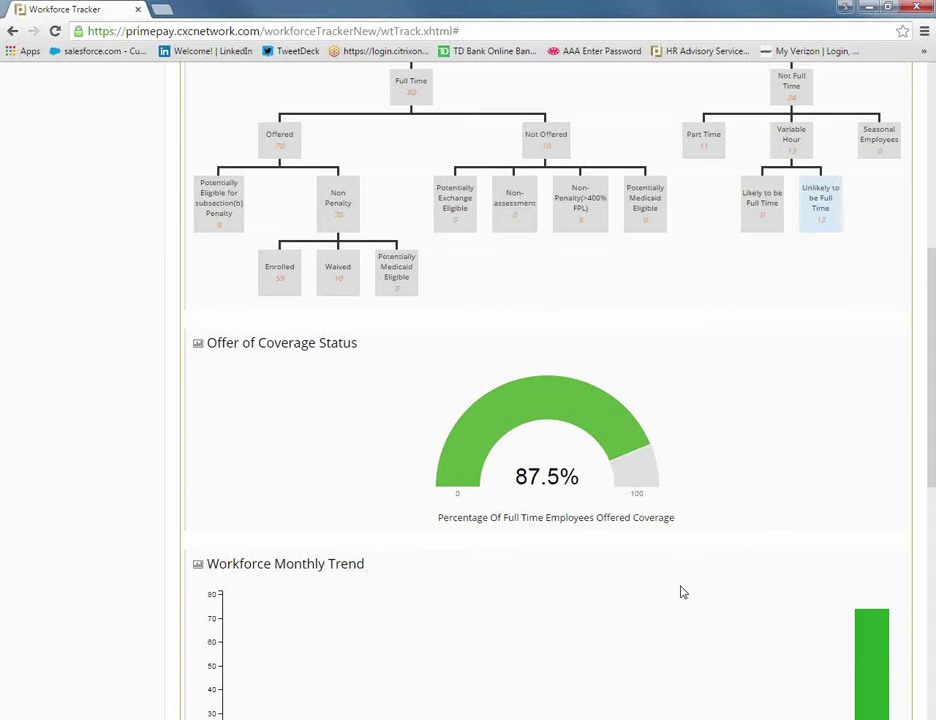
scroll(680, 593, "down", 3)
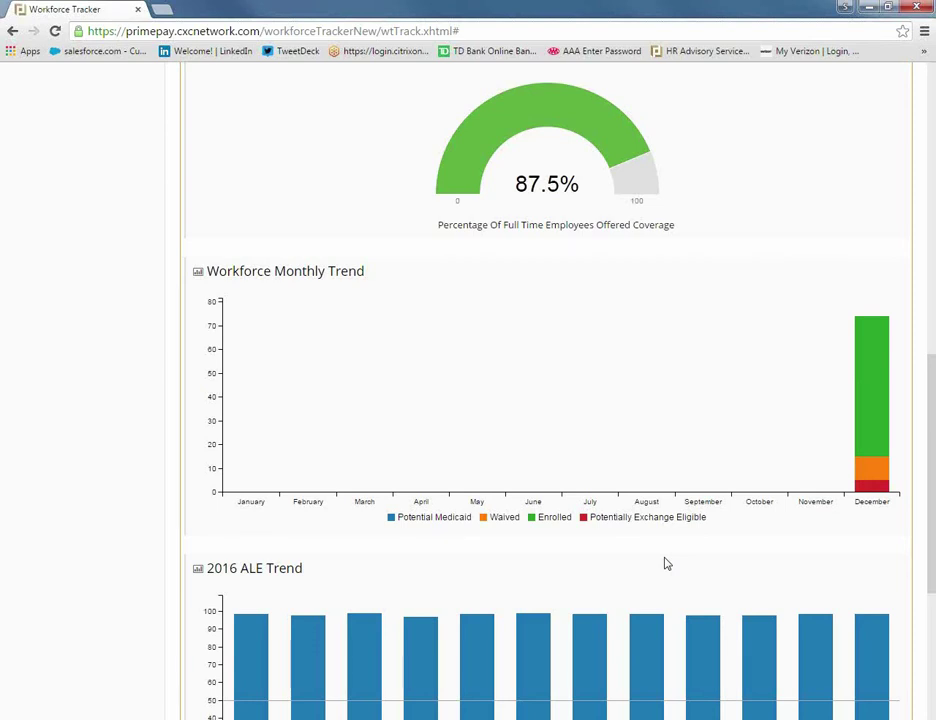
scroll(667, 564, "down", 4)
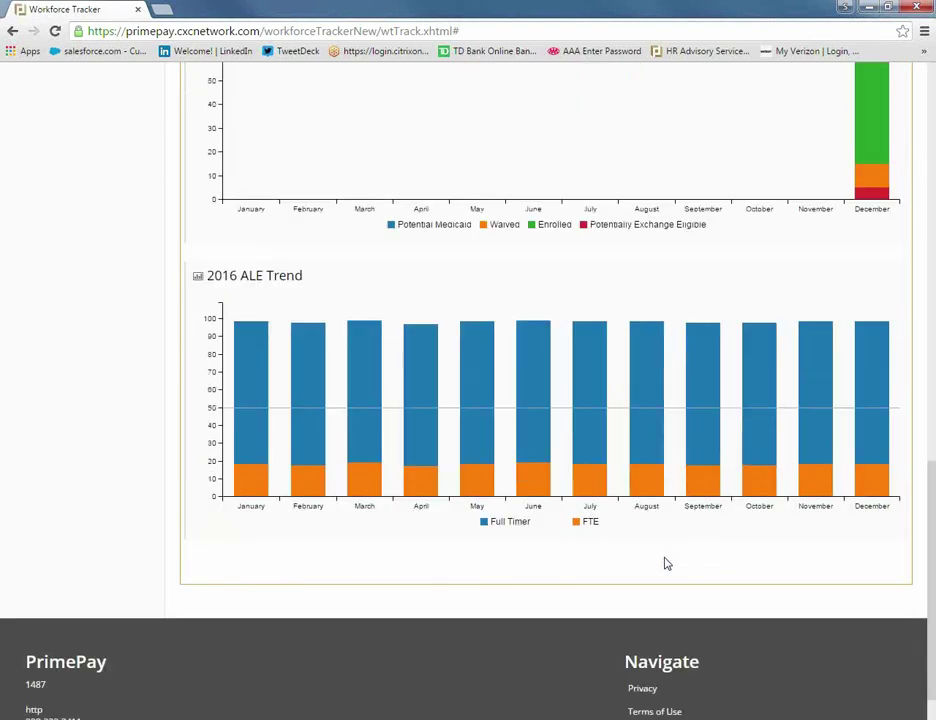
scroll(667, 564, "up", 1)
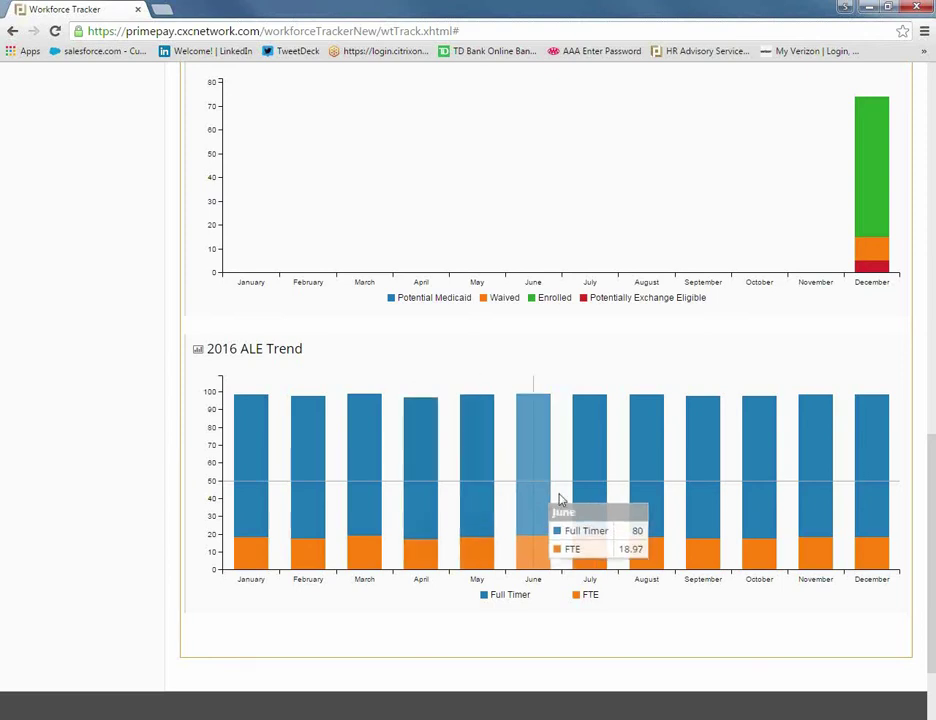
- Switch the Workforce Tracker from the dashboard to its reports
scroll(559, 498, "up", 4)
scroll(559, 498, "up", 6)
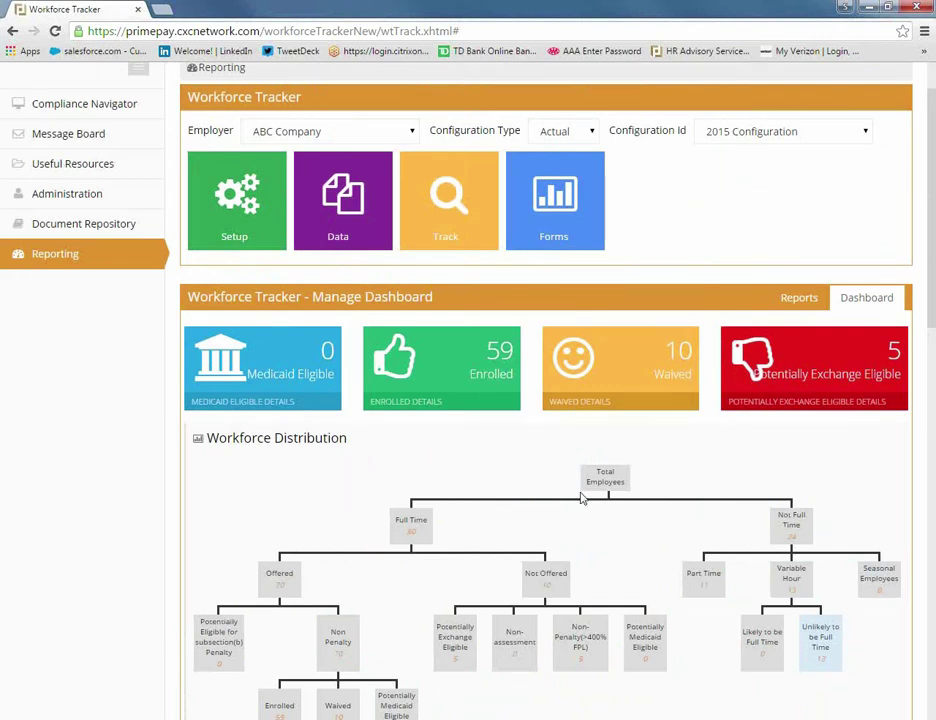
left_click(800, 305)
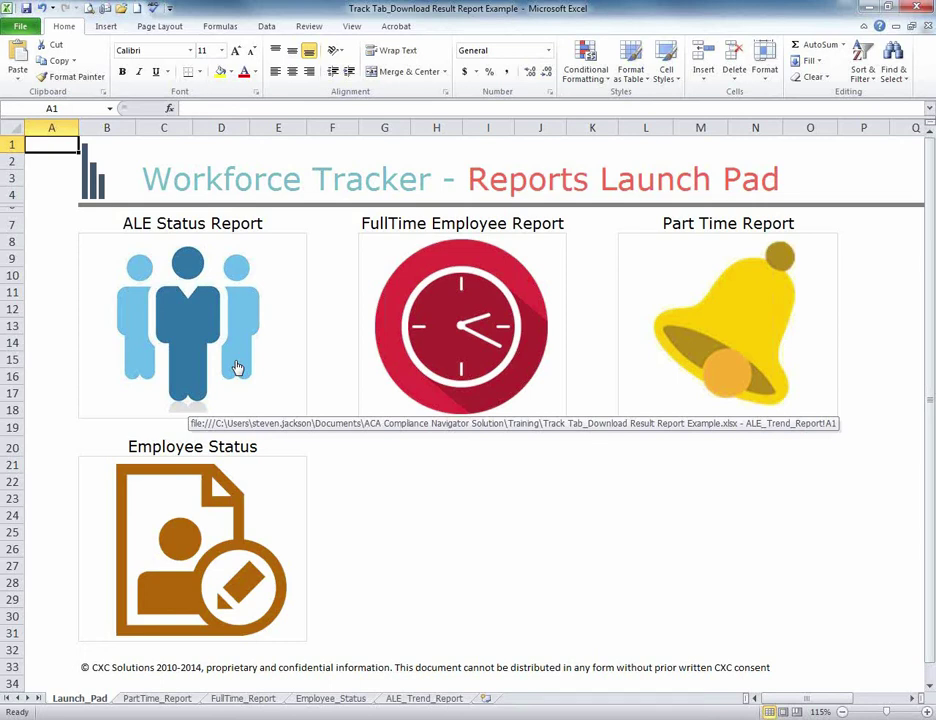
- In the Excel report workbook, open the ALE Status Report and highlight the January, February and March 2015 employee figures one month at a time
left_click(237, 368)
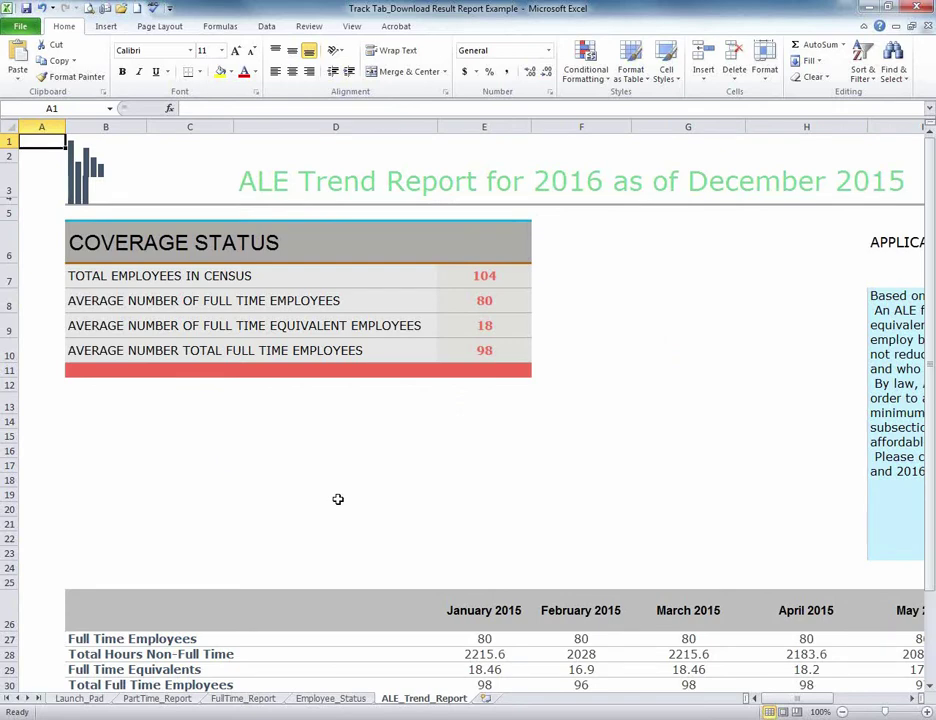
scroll(355, 505, "down", 2)
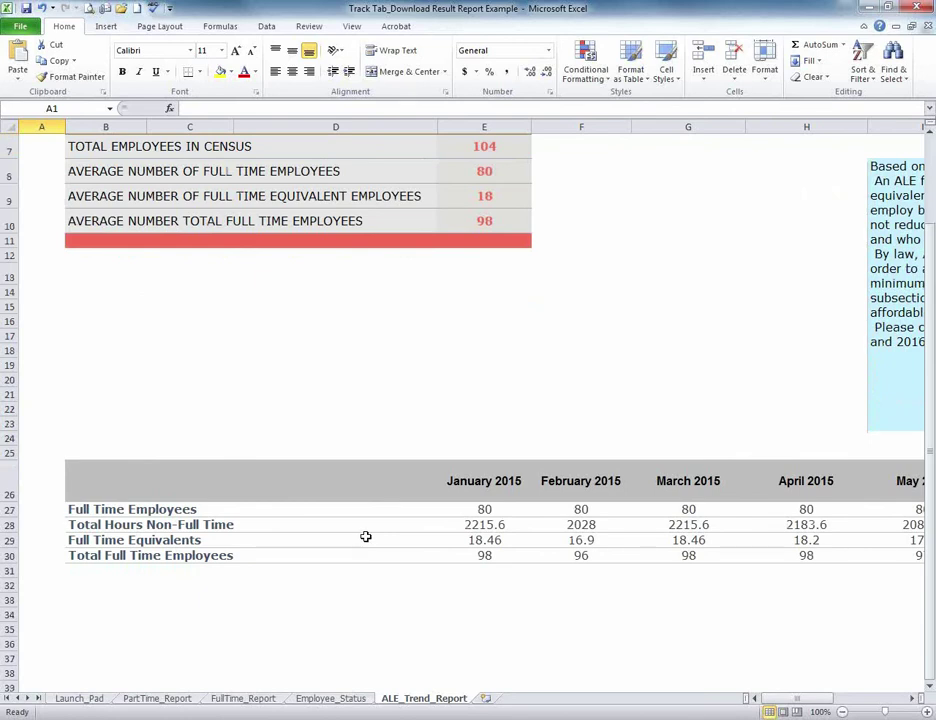
left_click_drag(455, 508, 458, 556)
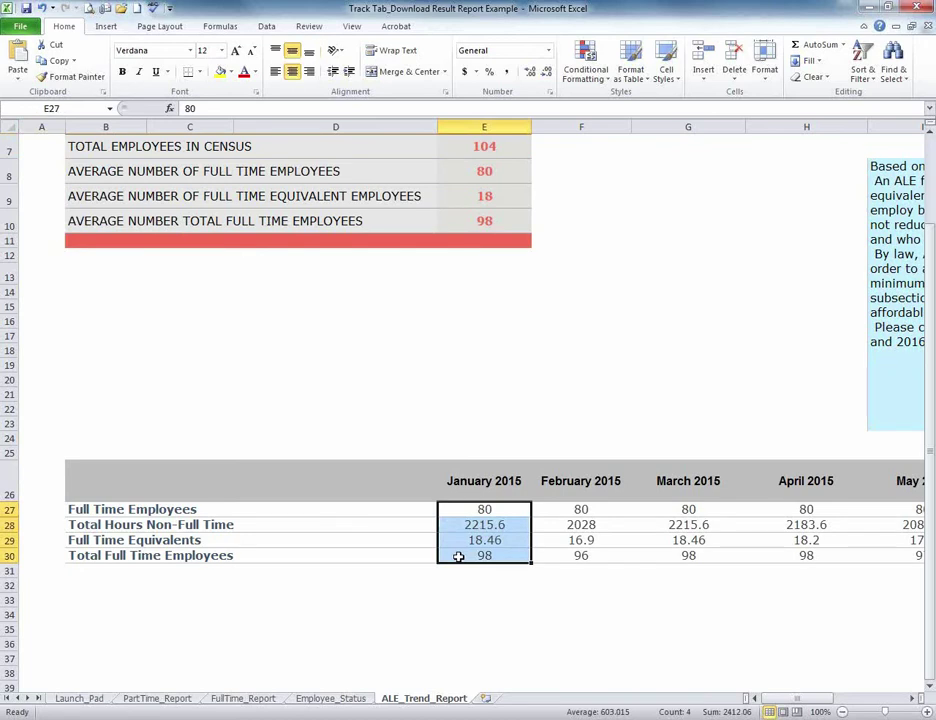
left_click_drag(579, 507, 580, 556)
left_click_drag(686, 508, 692, 552)
- Return to the launch pad, open the full-time employee report and examine its coverage, benefits participation and eligibility columns
left_click(97, 699)
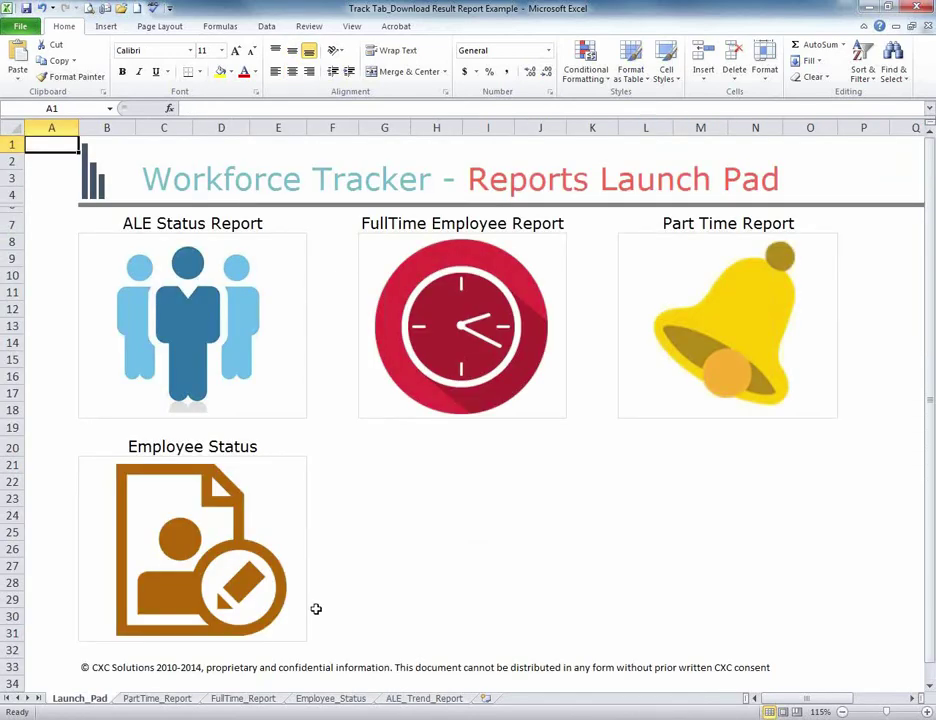
key("ctrl+Page_Down")
key("ctrl+Page_Down")
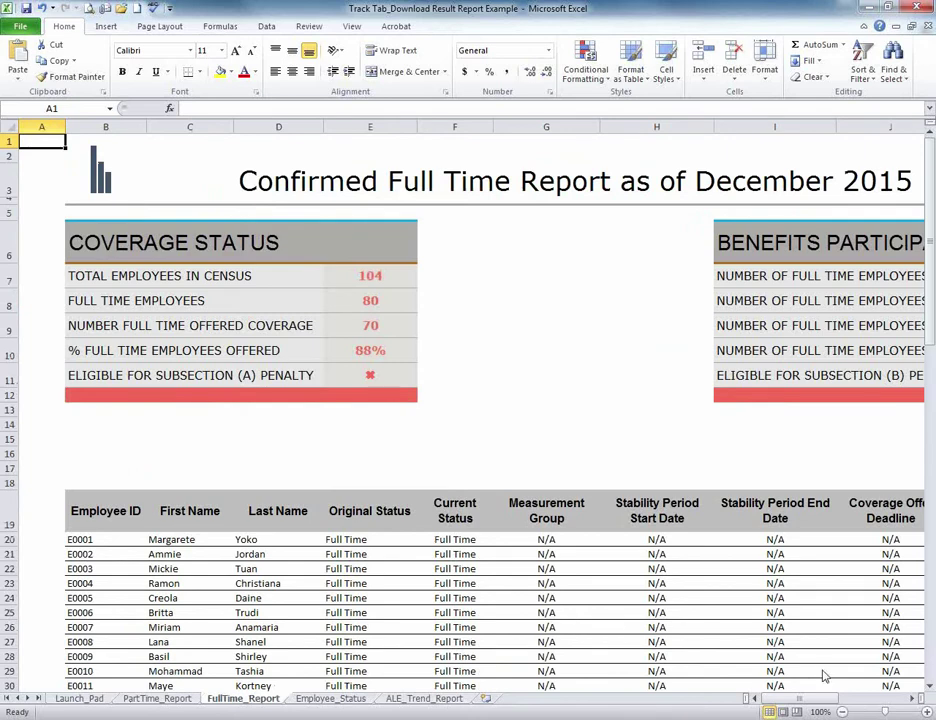
left_click(913, 703)
left_click(913, 703)
left_click(913, 703)
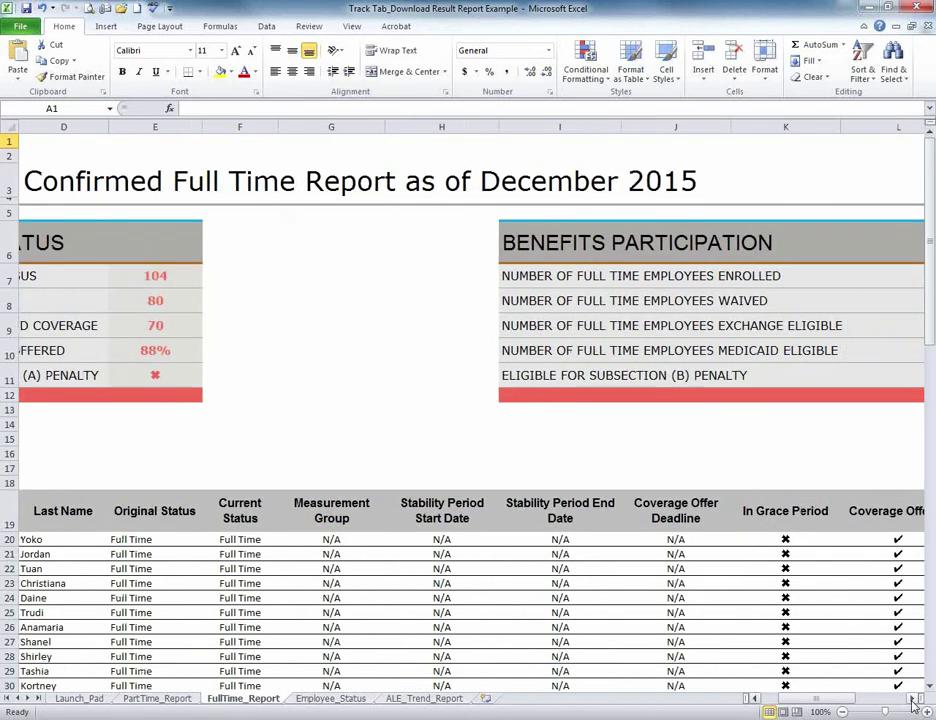
left_click(913, 703)
left_click(913, 703)
left_click(913, 703)
left_click(913, 703)
left_click(913, 703)
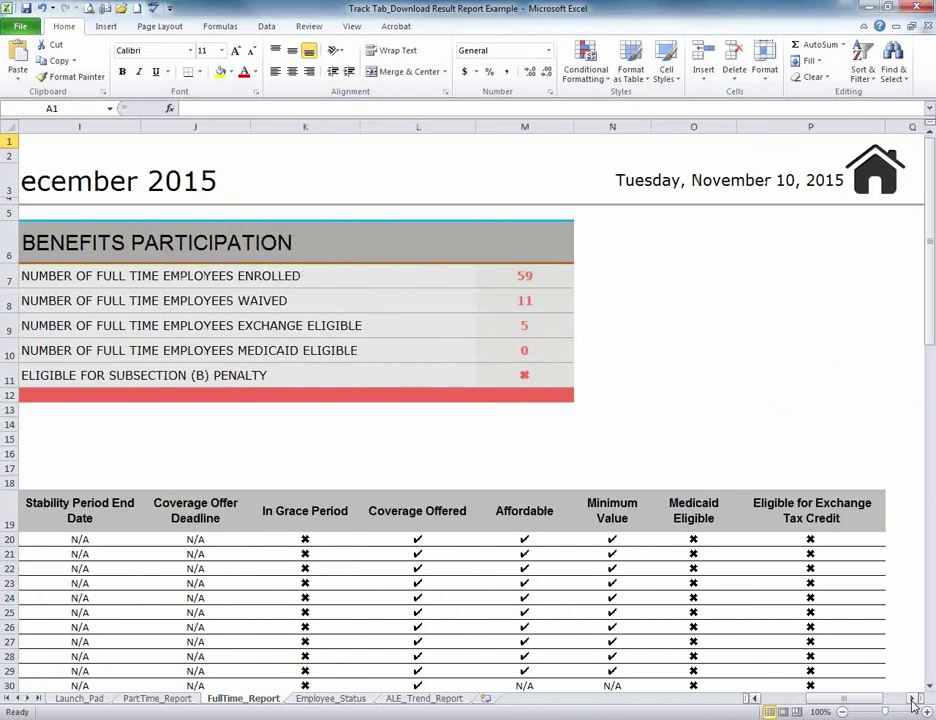
left_click(913, 703)
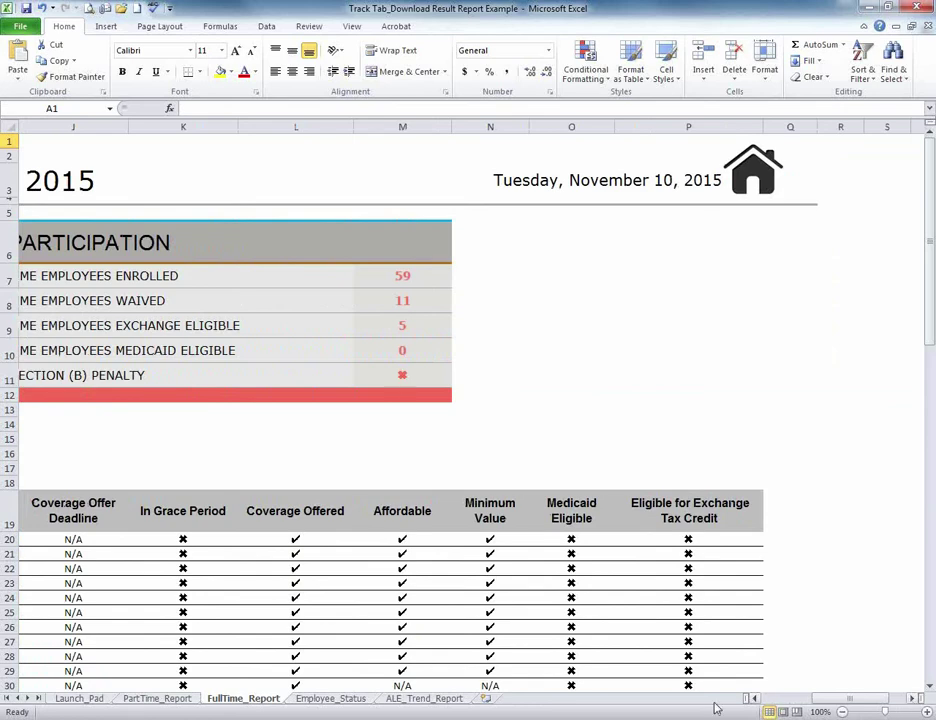
left_click(764, 701)
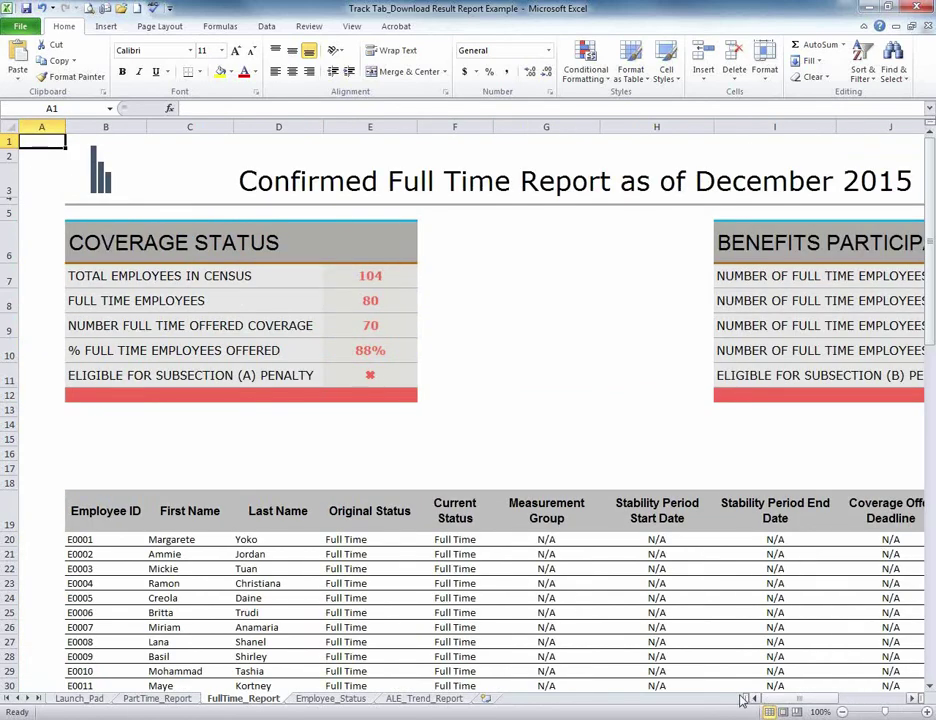
- Return to the launch pad, open the Part Time Report and examine its summaries, hours legend and columns through Likelihood of Becoming Full Time
left_click(97, 700)
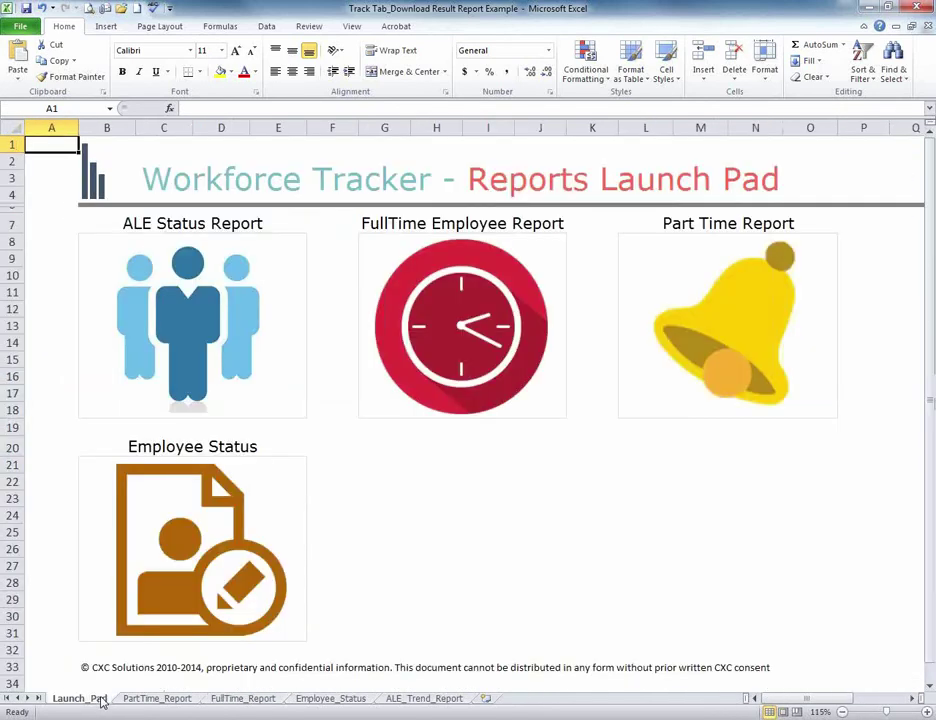
left_click(631, 399)
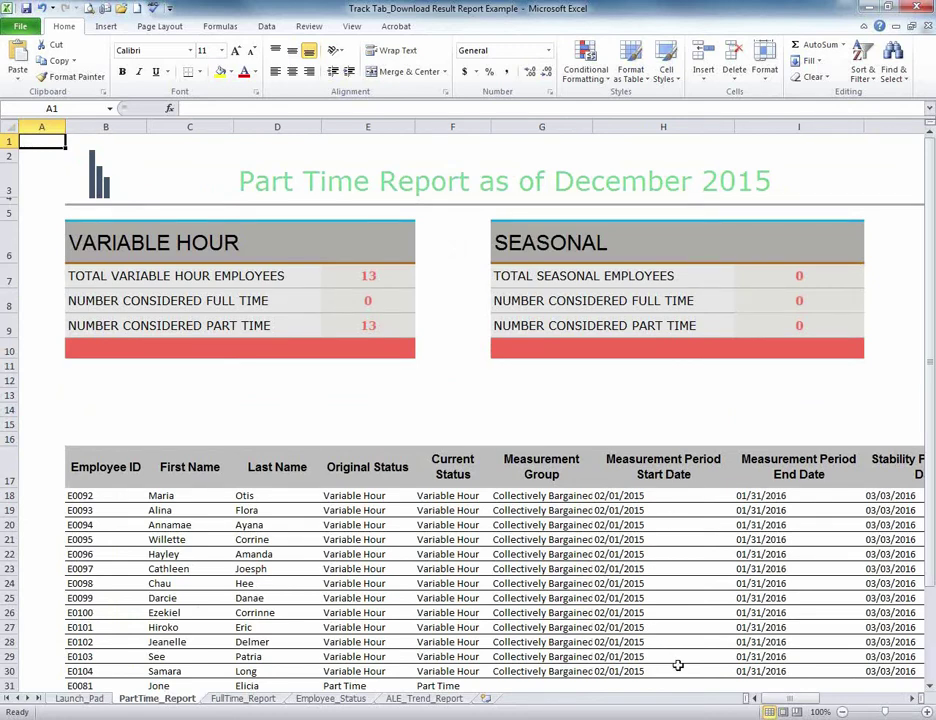
left_click(912, 700)
left_click(912, 700)
left_click(912, 700)
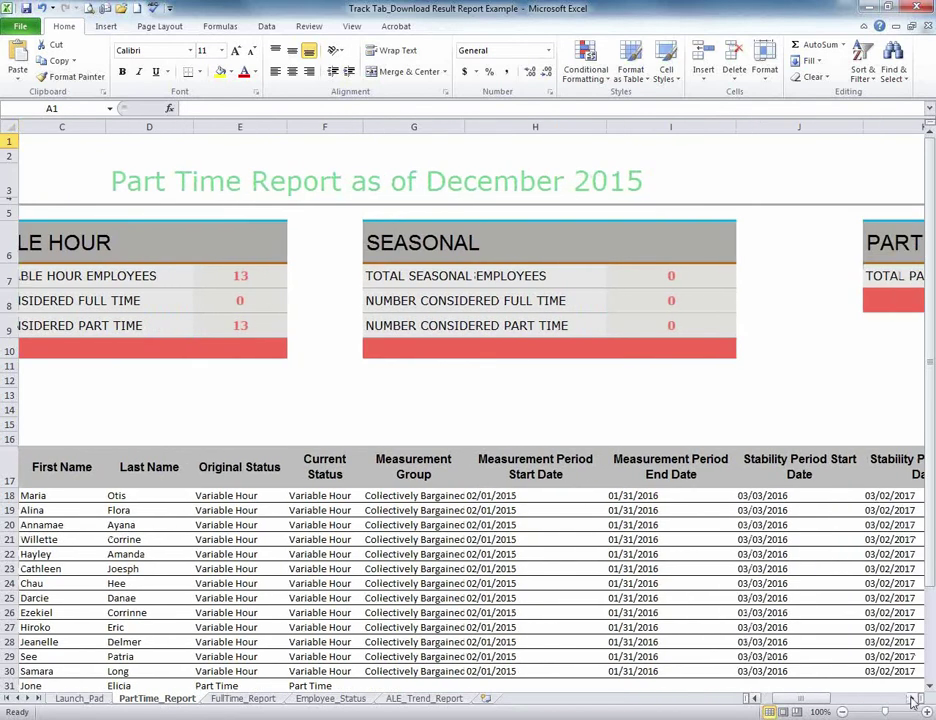
left_click(912, 700)
left_click(912, 700)
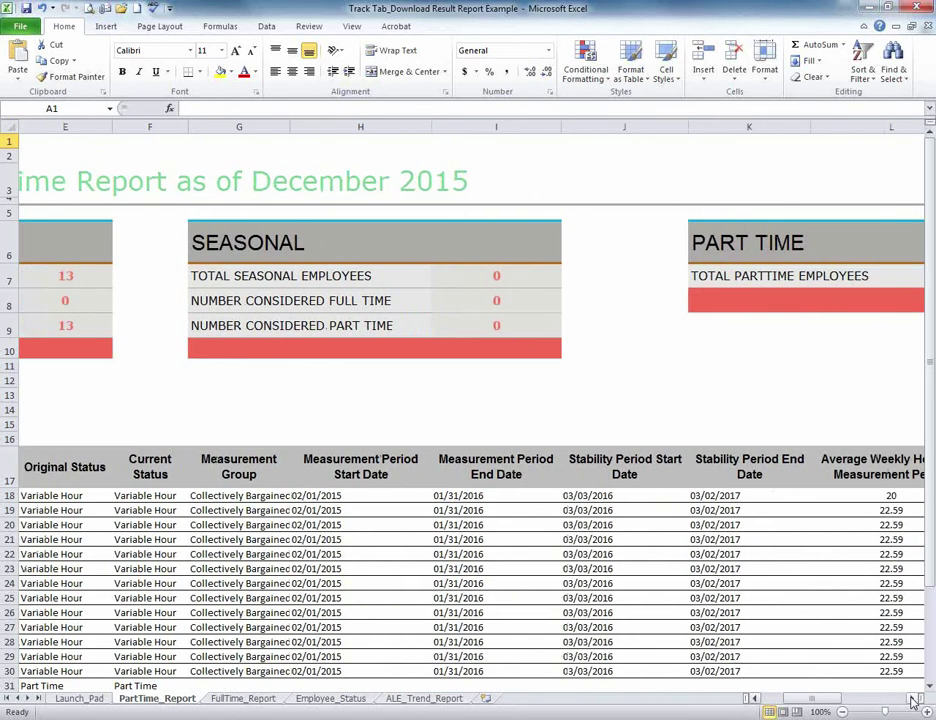
left_click(912, 700)
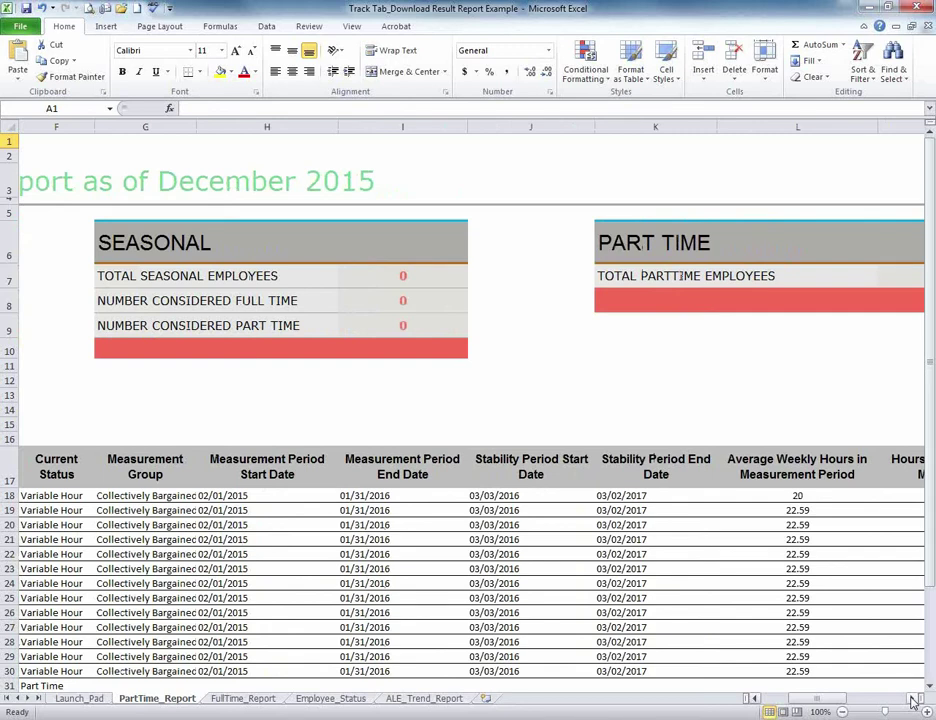
left_click(912, 700)
left_click(912, 700)
left_click(912, 700)
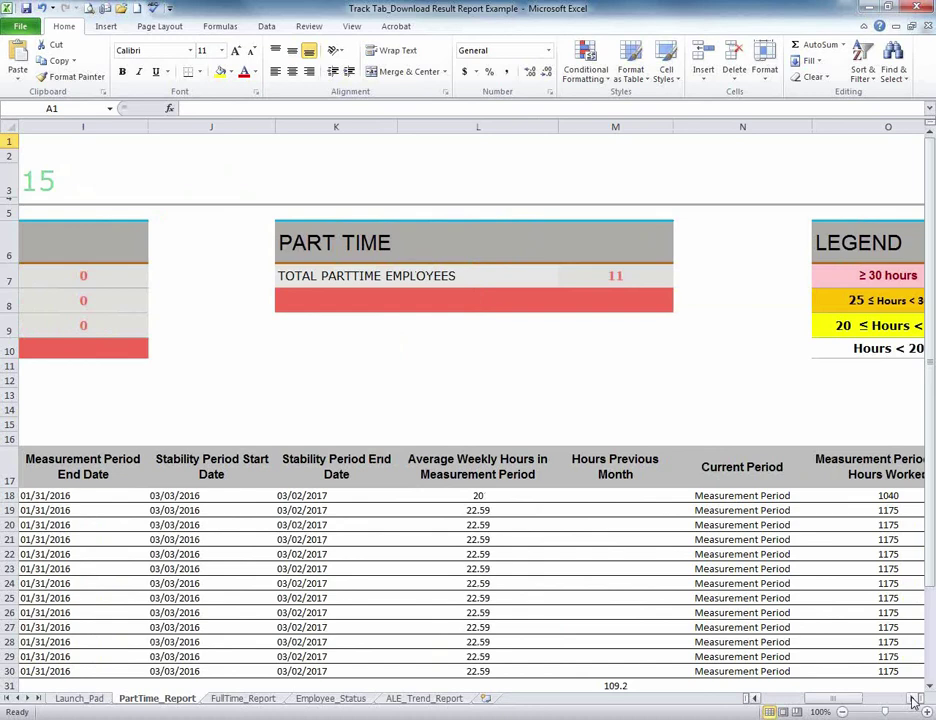
left_click(913, 699)
left_click(913, 699)
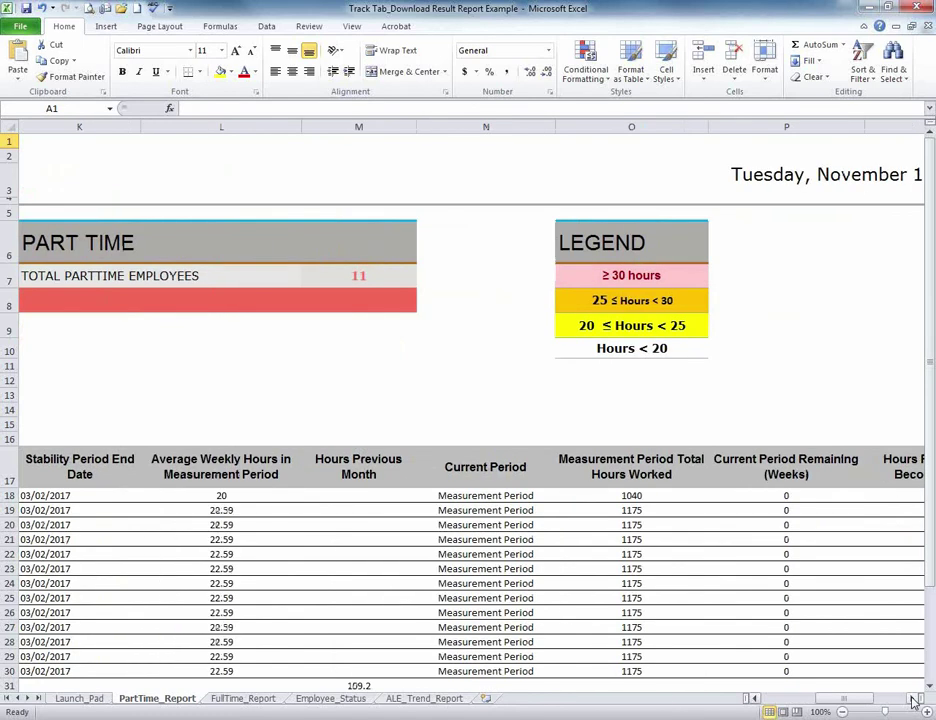
left_click(913, 699)
left_click(913, 699)
left_click(913, 699)
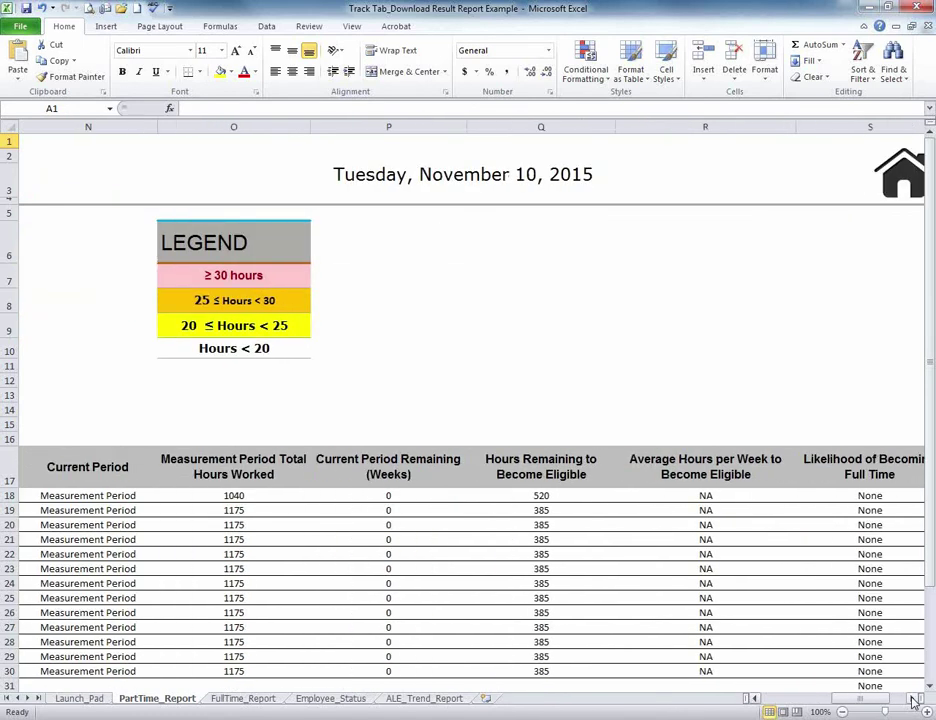
left_click(913, 699)
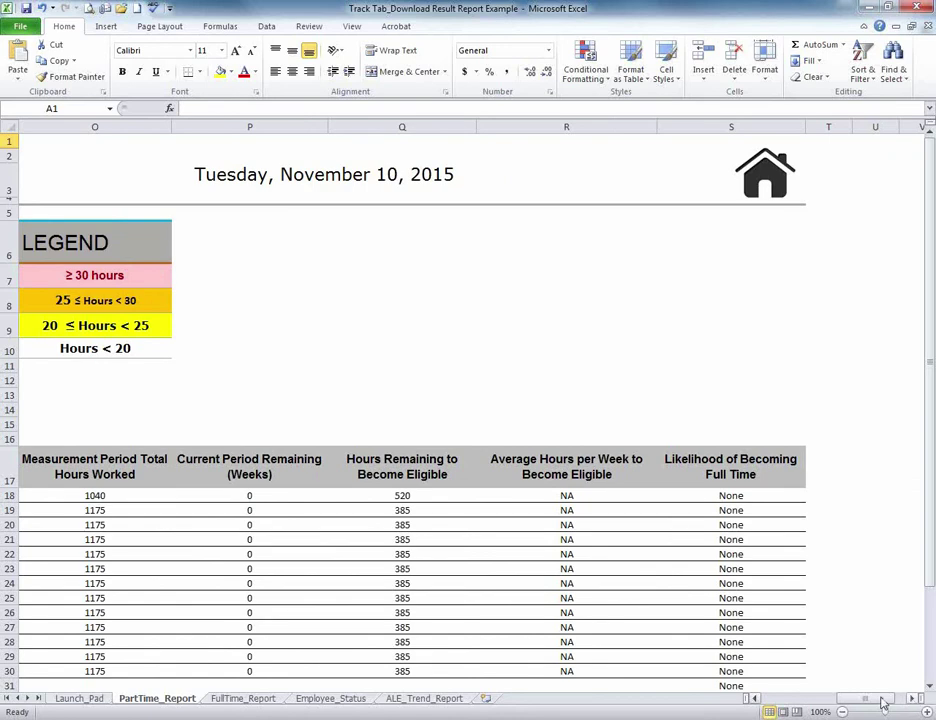
- Go back to the start of the Part Time Report, return to the launch pad and open the Employee Status report
left_click(792, 700)
left_click(784, 703)
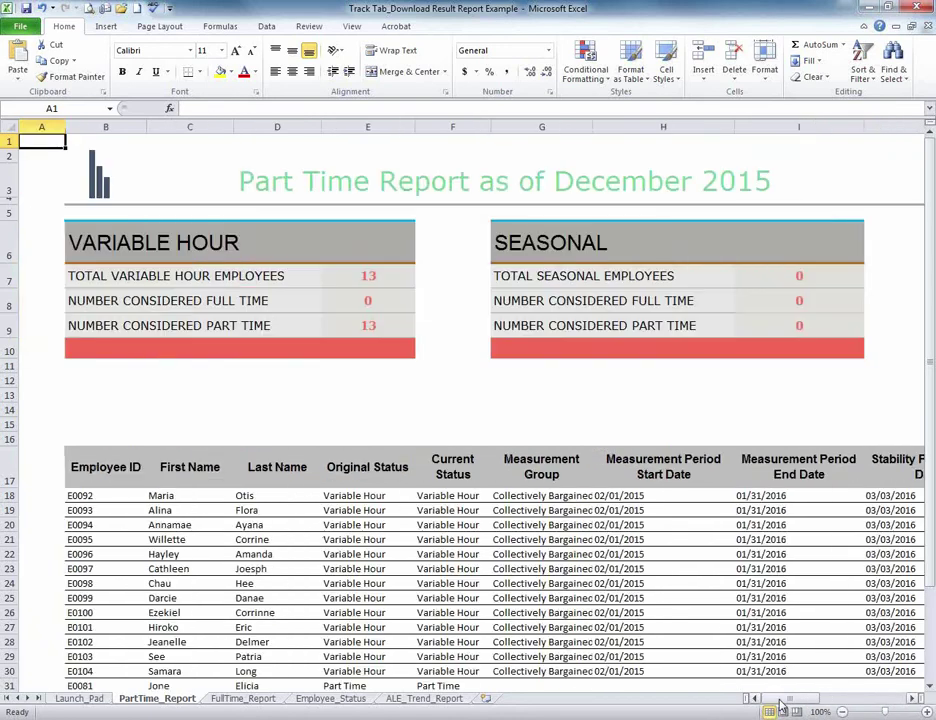
left_click(84, 698)
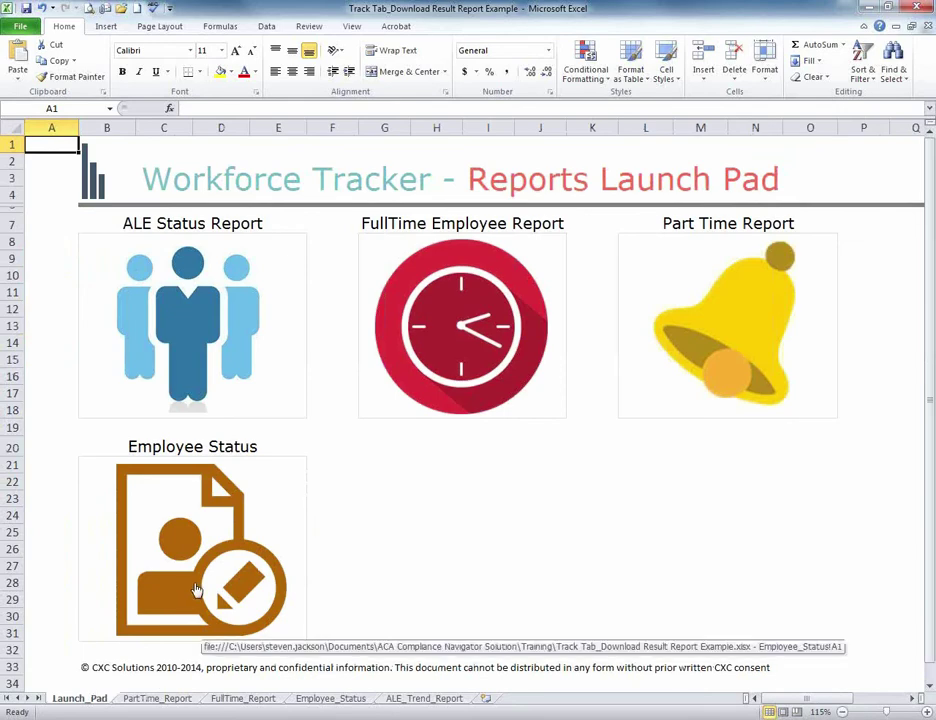
left_click(197, 590)
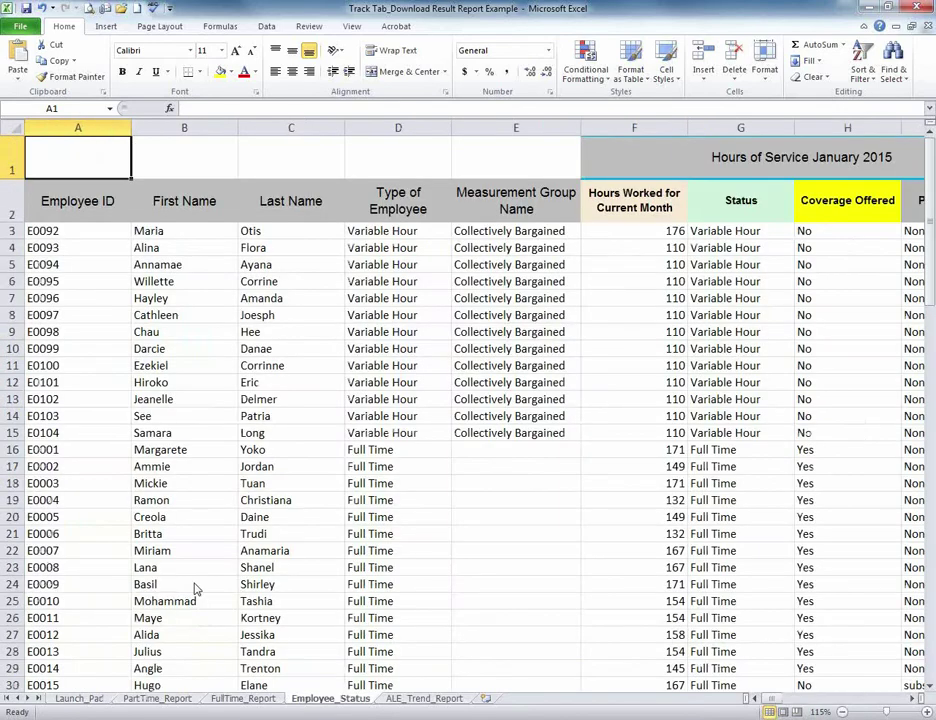
- Examine the employees' hours worked, status, coverage offered and potential penalty columns for January through March 2015
left_click(916, 699)
left_click(916, 699)
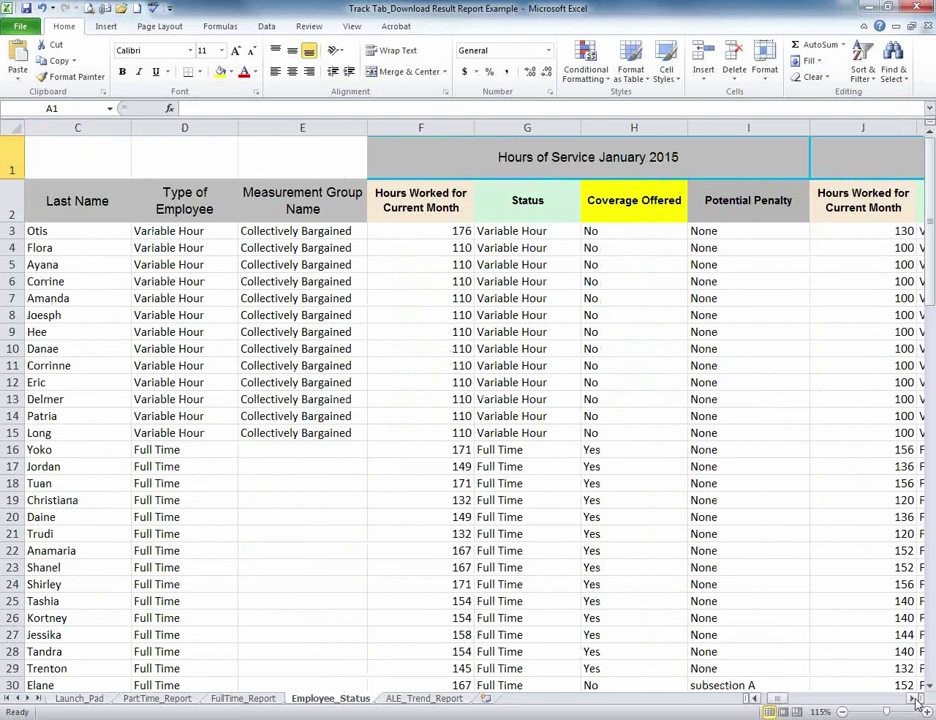
left_click(916, 699)
left_click(916, 699)
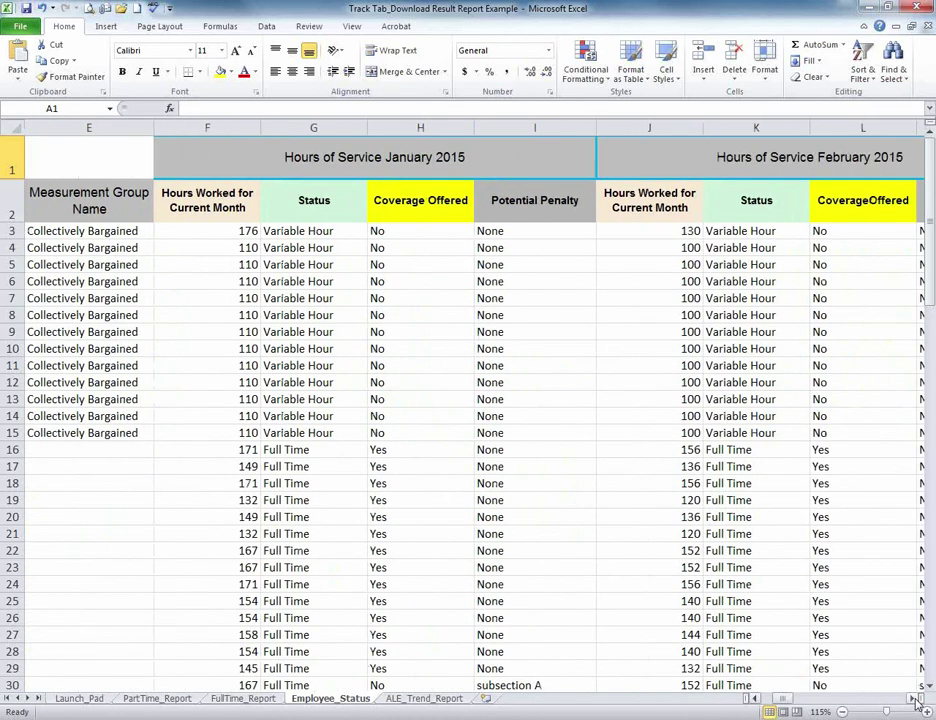
left_click(916, 699)
left_click(916, 699)
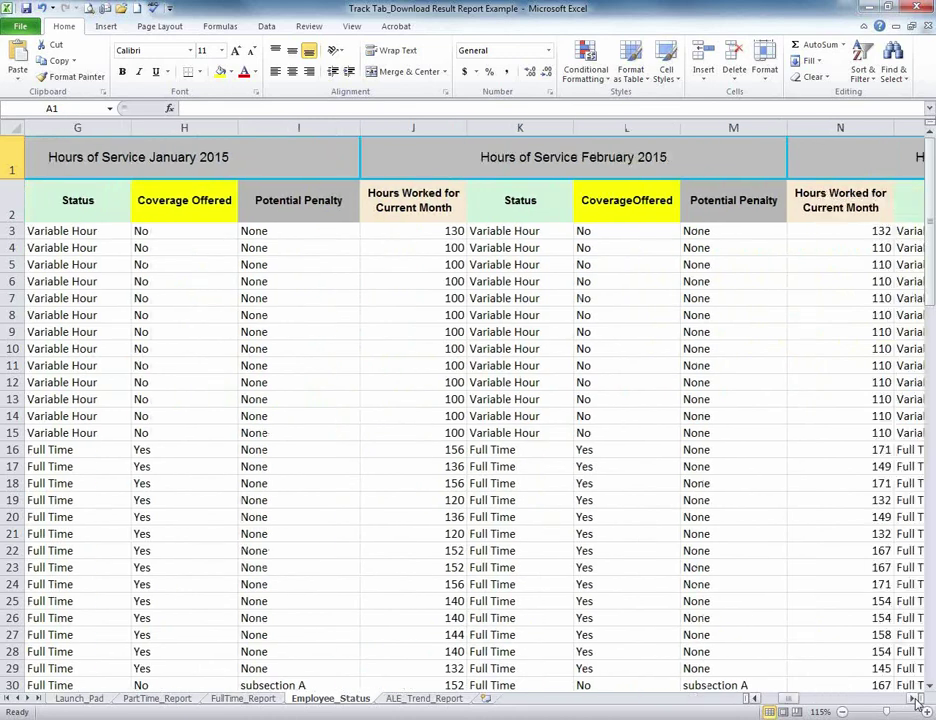
left_click(916, 699)
left_click(916, 699)
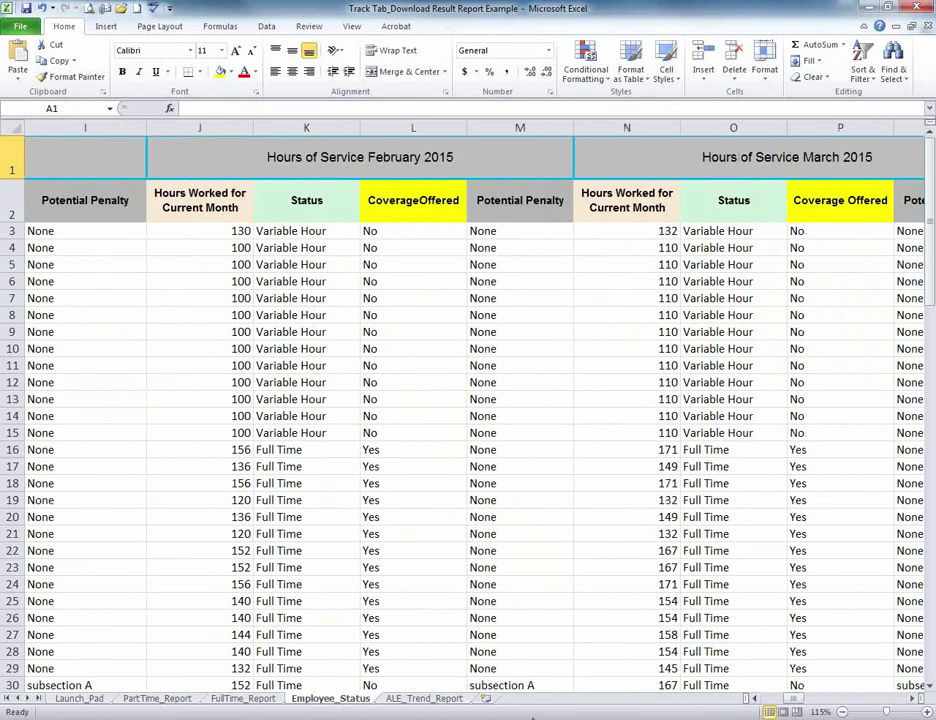
- Return to the launch pad, switch to the Workforce Tracker in the browser and show its dashboard down to the Workforce Distribution chart
left_click(84, 699)
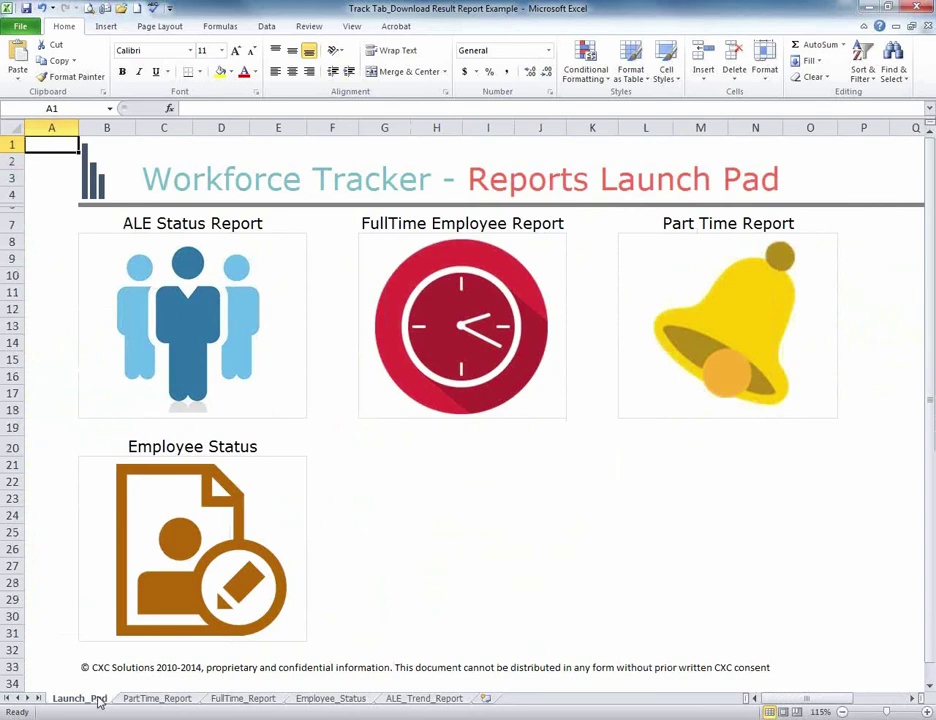
left_click(884, 8)
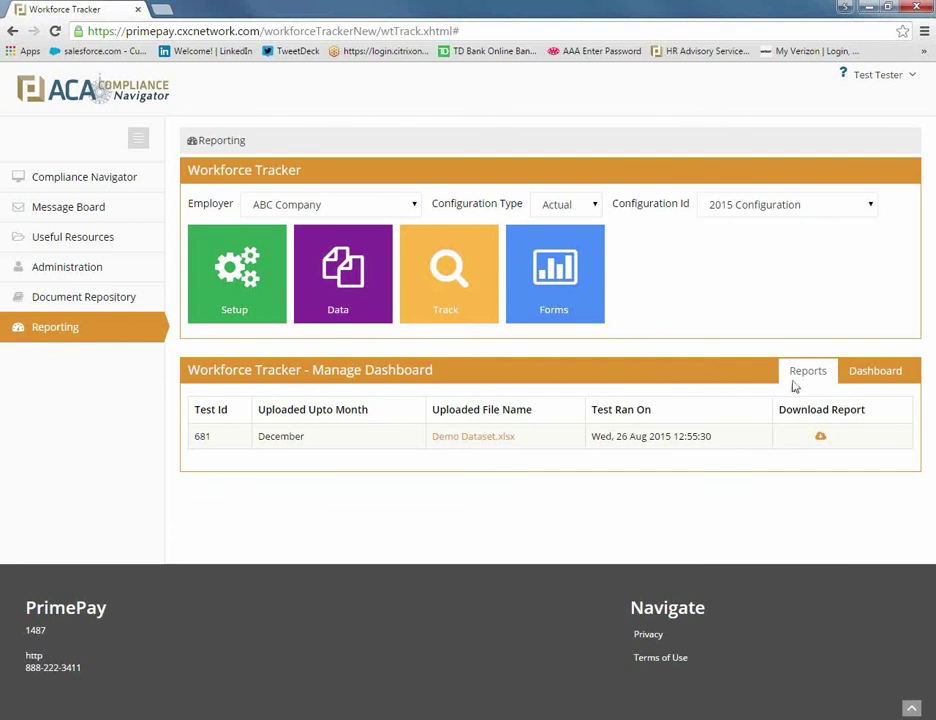
left_click(894, 376)
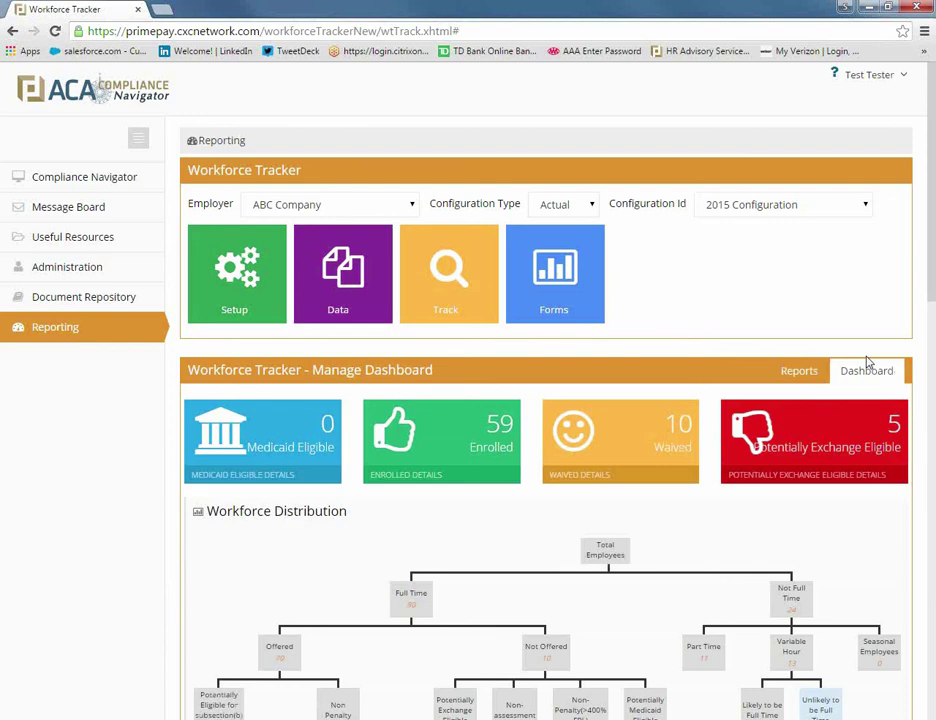
scroll(825, 428, "down", 1)
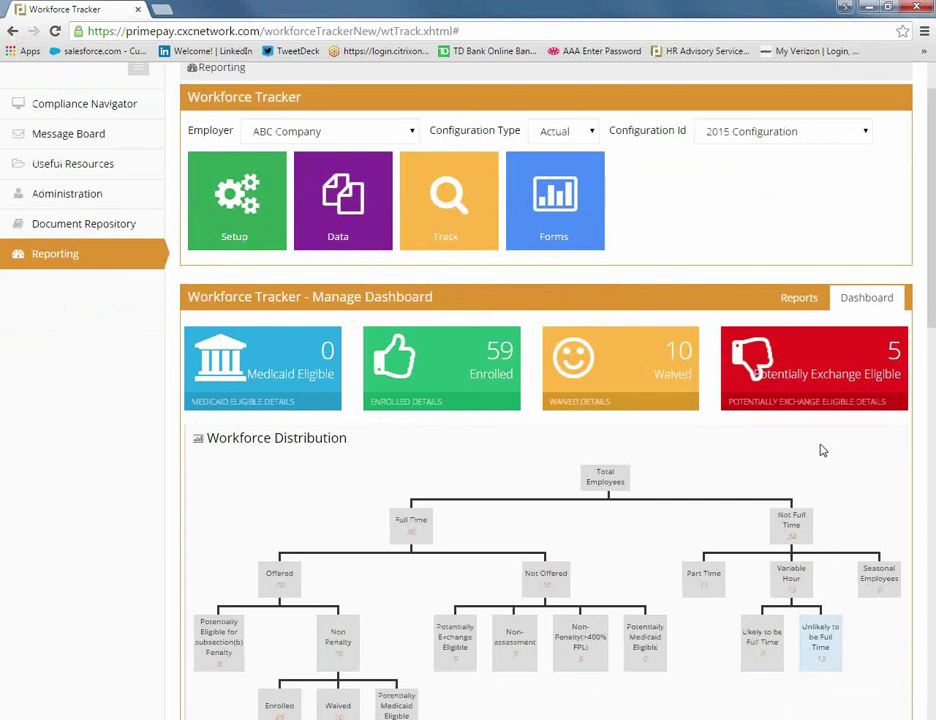